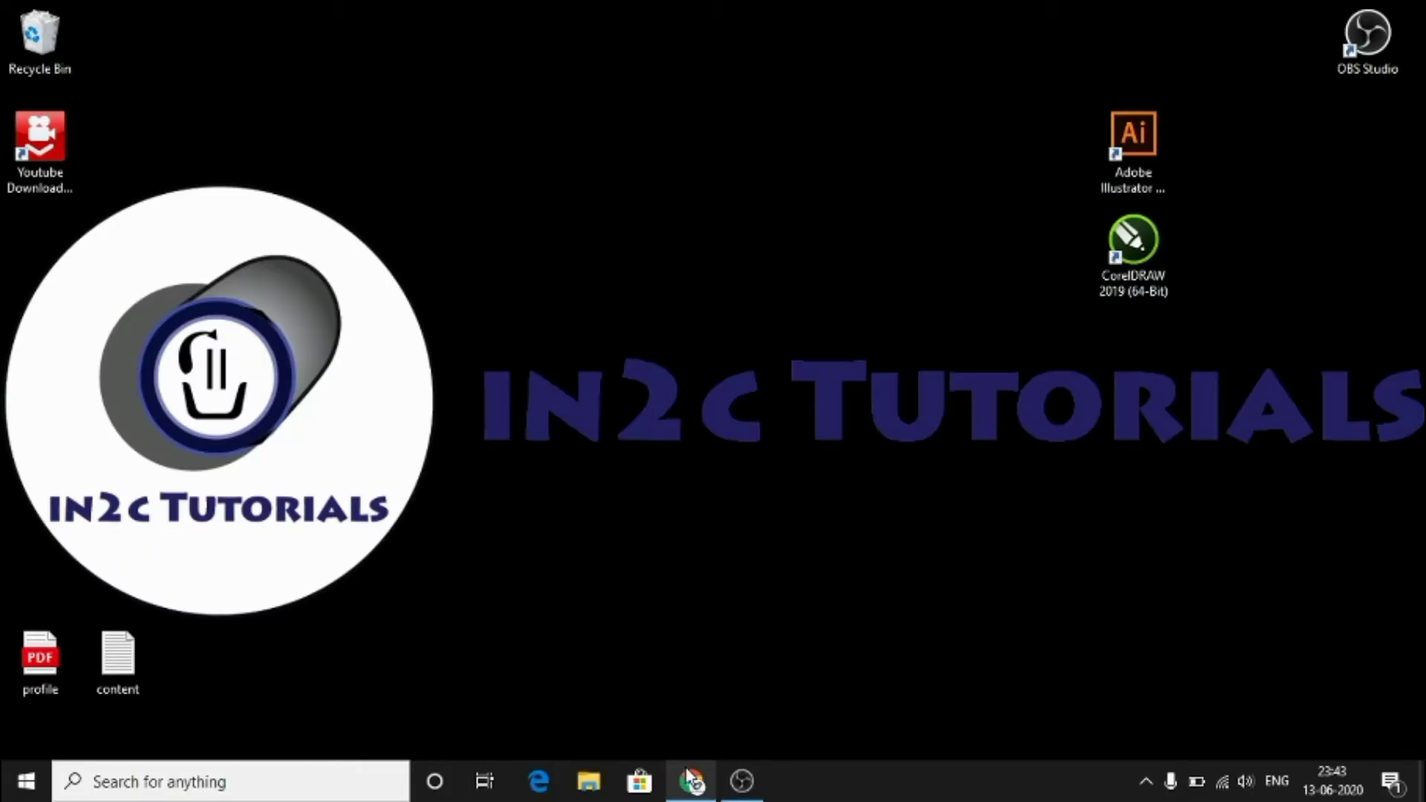
# - Launch Chrome and go to blender.org, correcting the misspelled site name
pyautogui.click(693, 781)
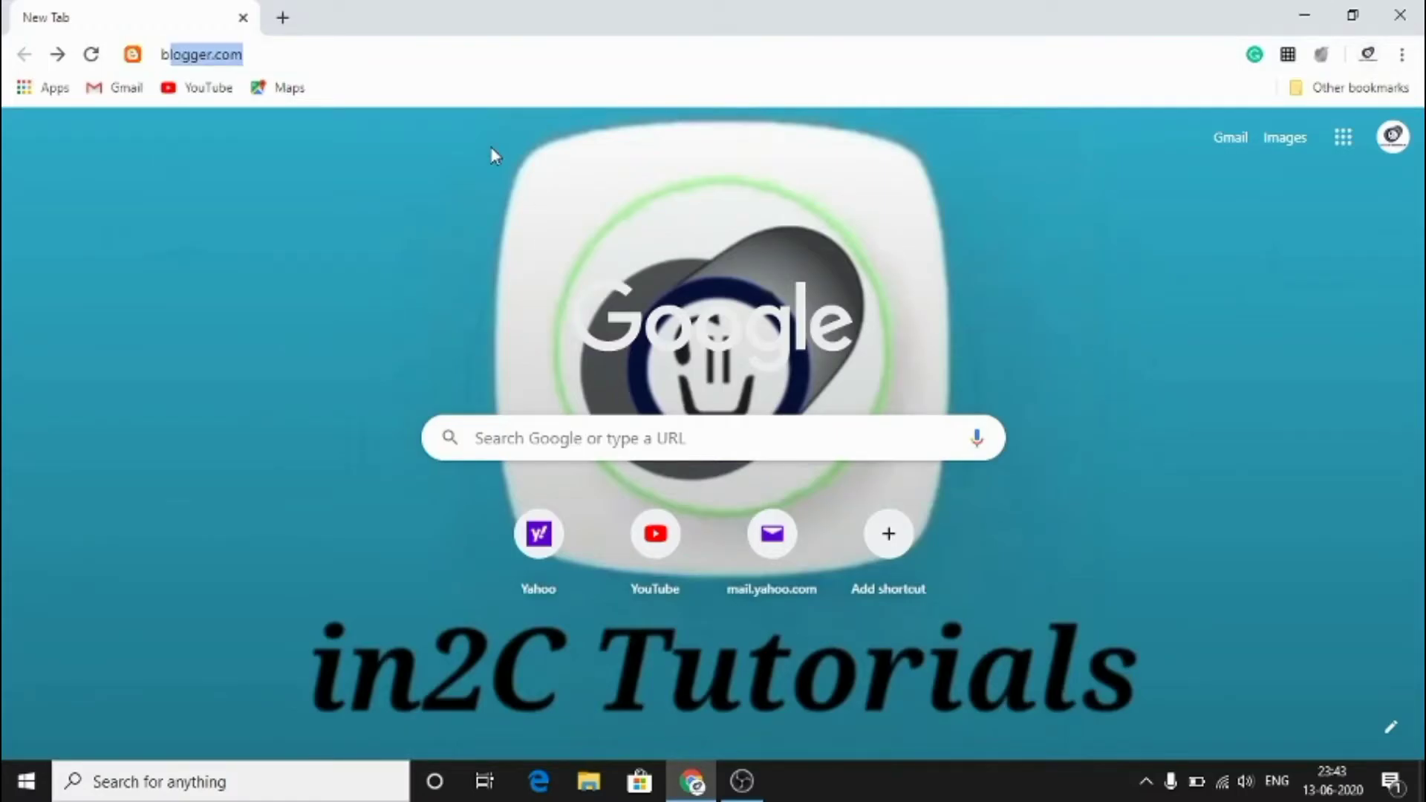
pyautogui.write('blendr')
pyautogui.press('BackSpace')
pyautogui.write('e')
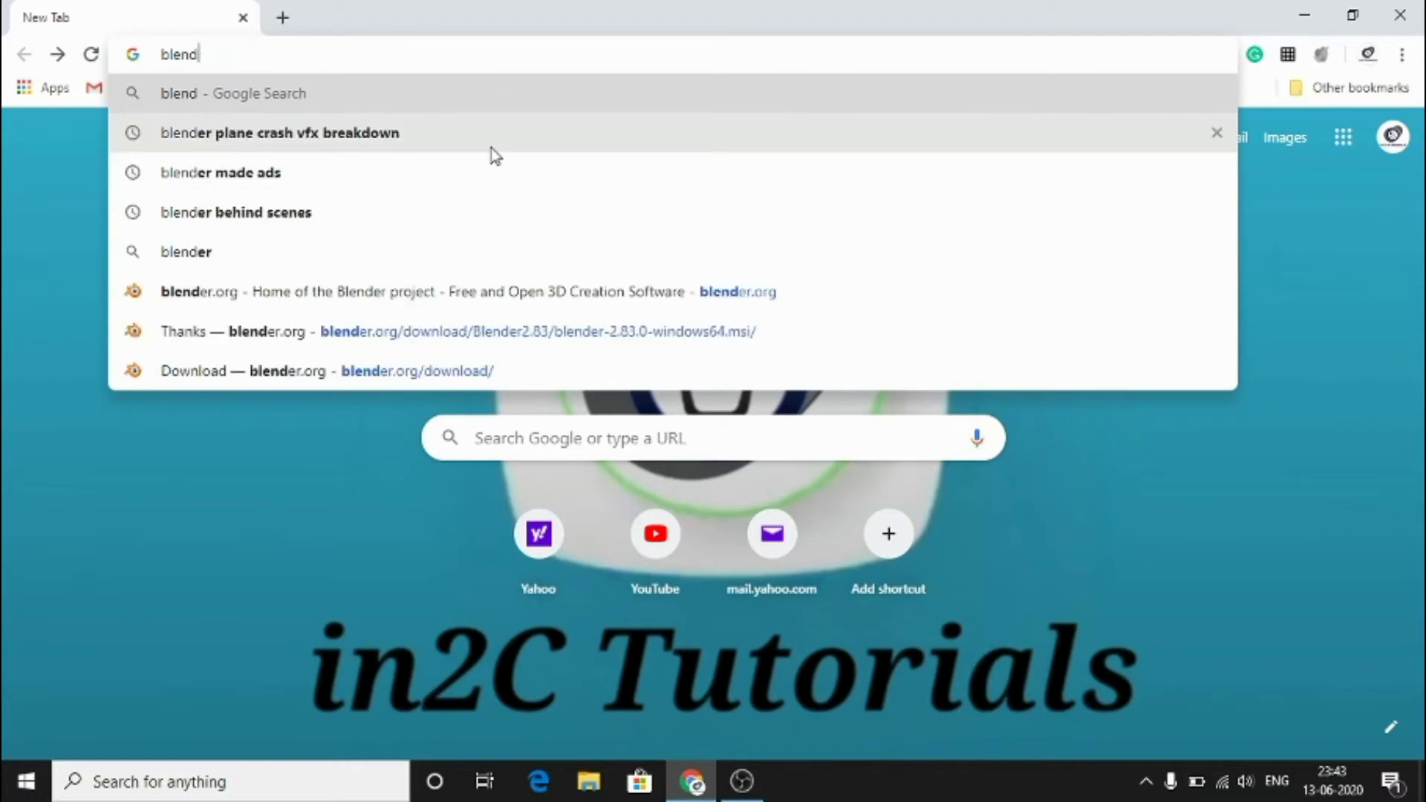
pyautogui.write('r')
pyautogui.press('Return')
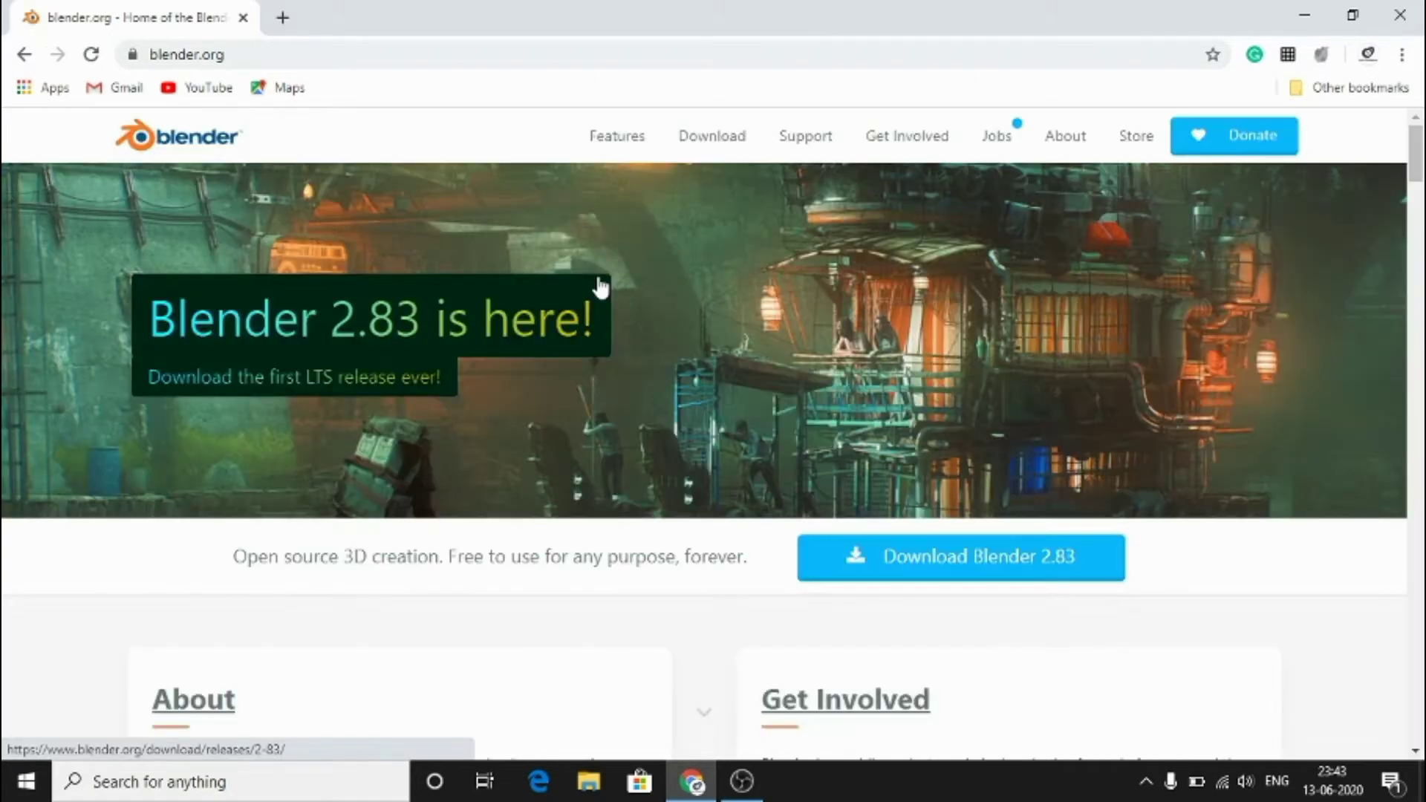
# - Go to the download page and start downloading the Blender 2.83 Windows installer
pyautogui.click(877, 576)
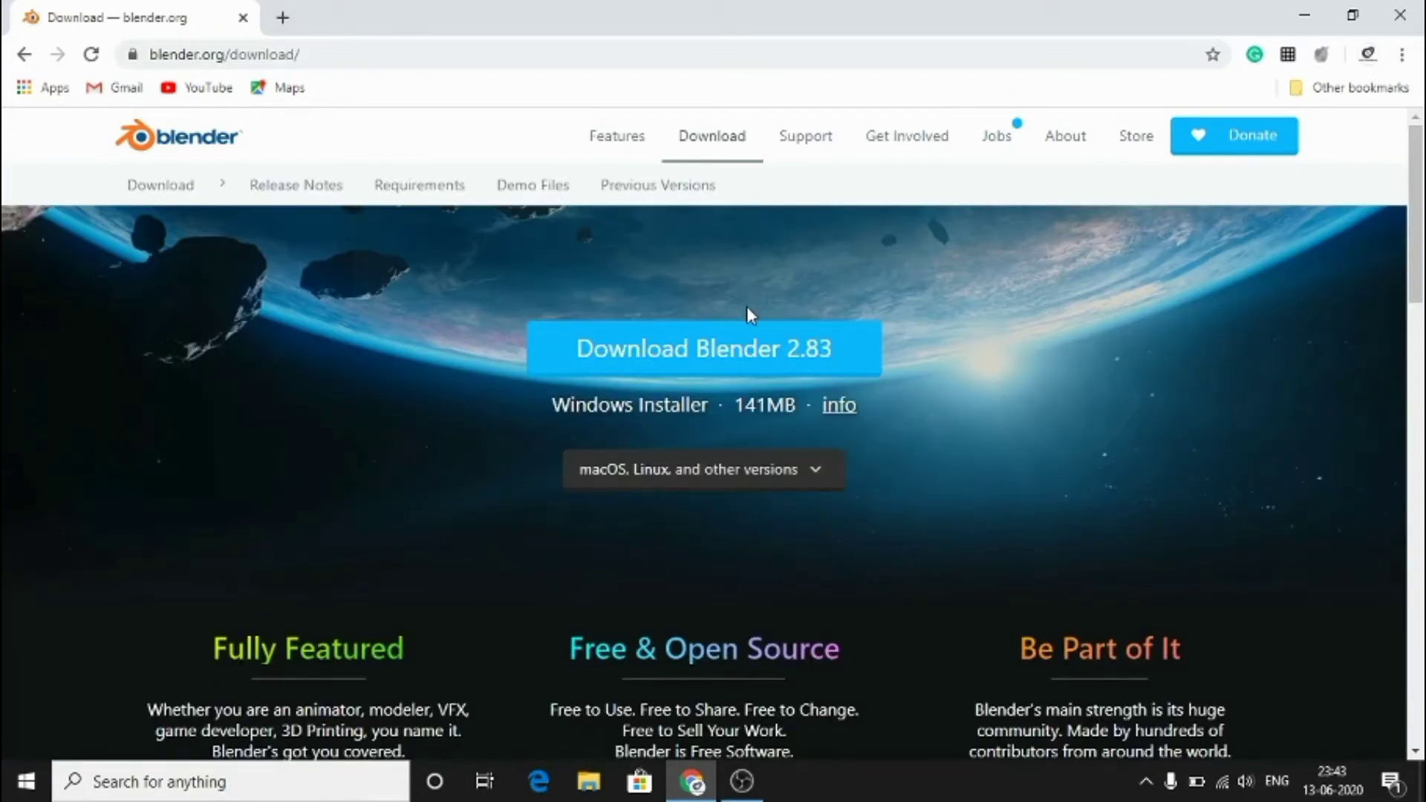
pyautogui.click(724, 353)
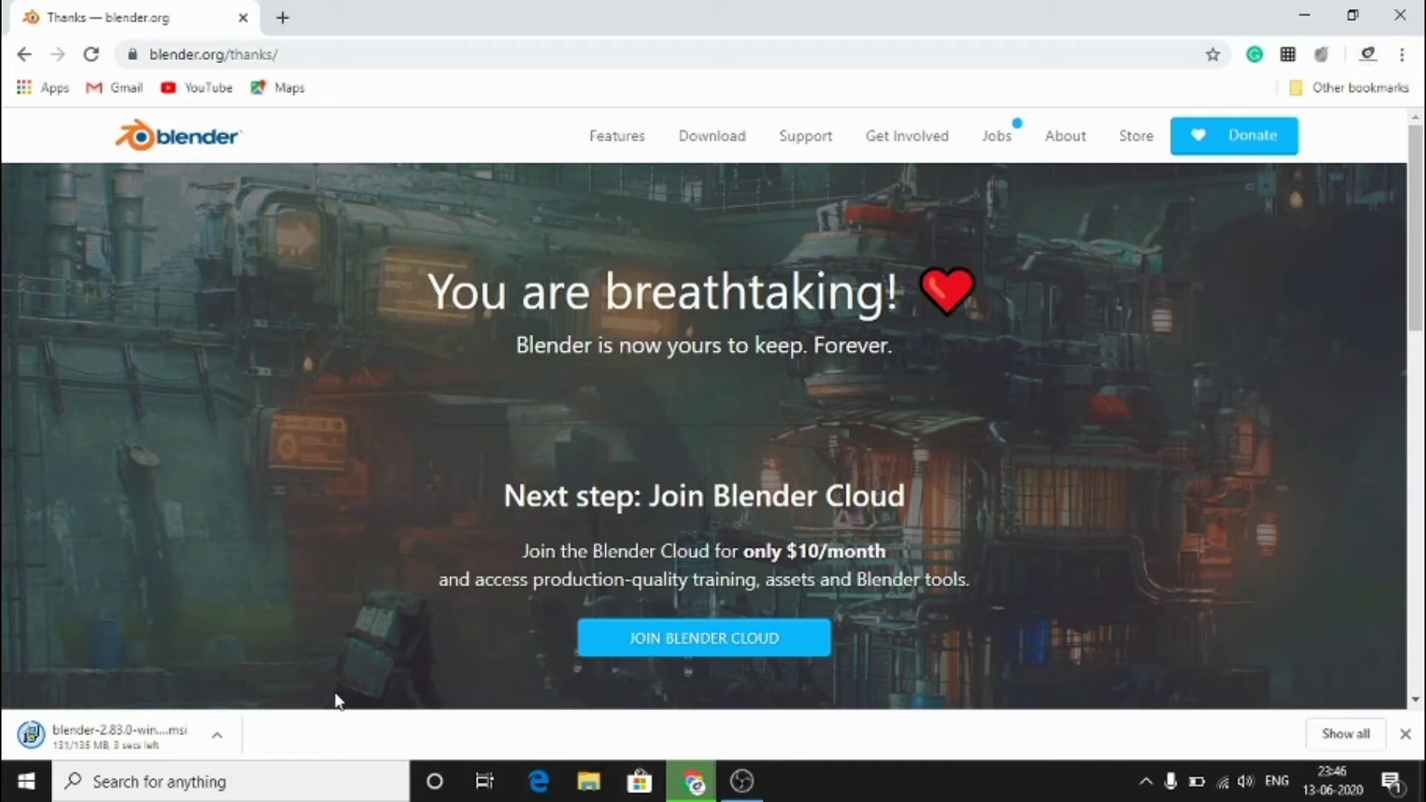
# - Run the downloaded .msi, accept the licence, and keep default features and location
pyautogui.click(119, 741)
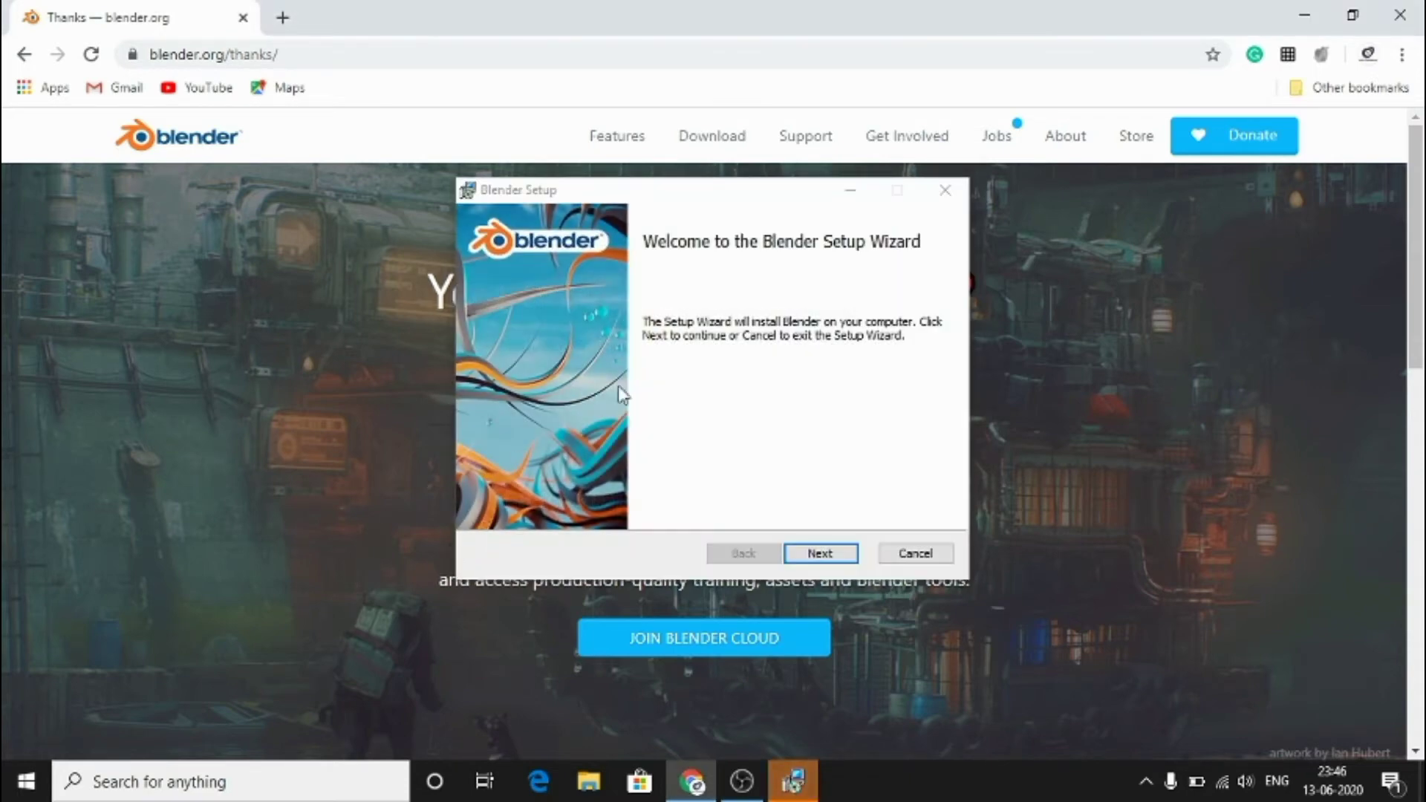
pyautogui.click(821, 554)
pyautogui.click(621, 504)
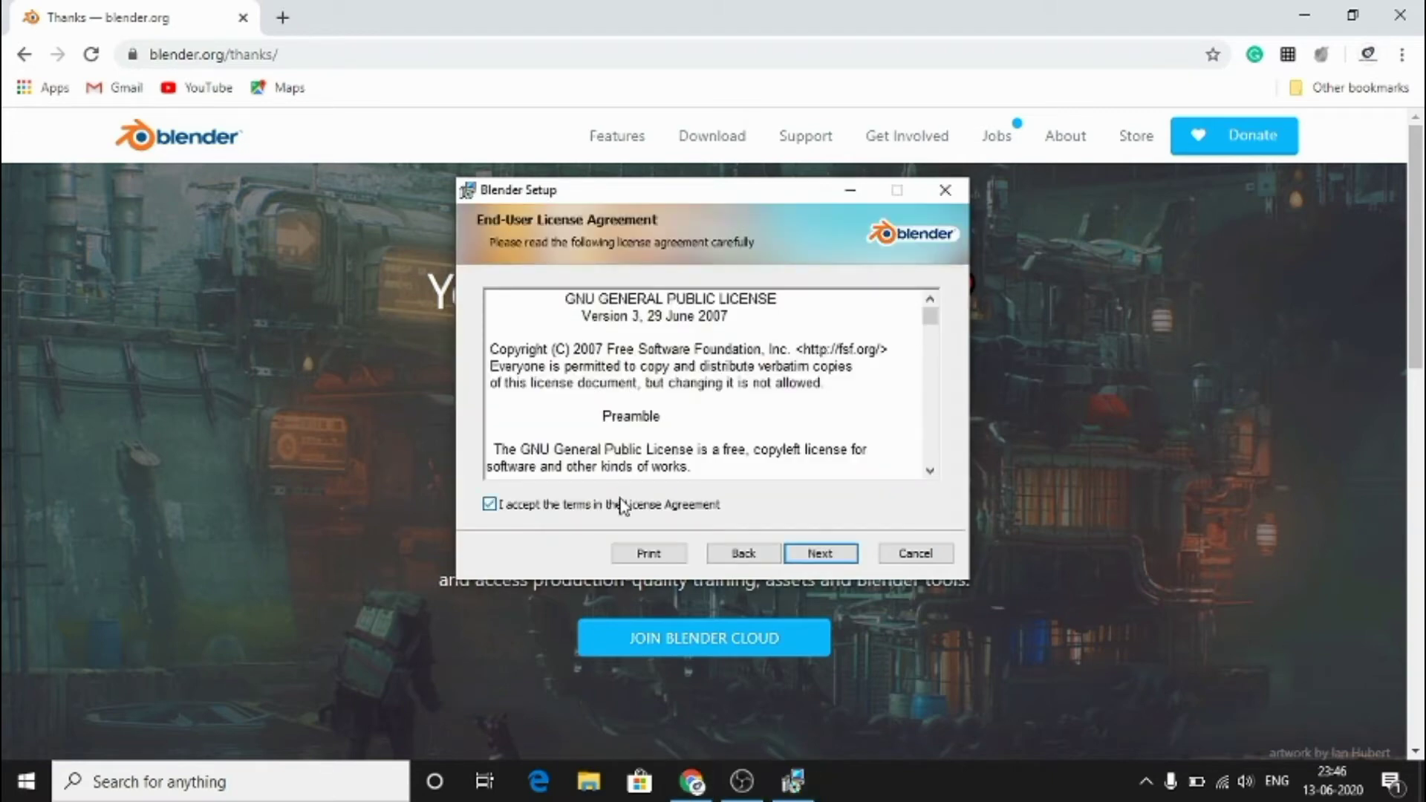
pyautogui.click(835, 554)
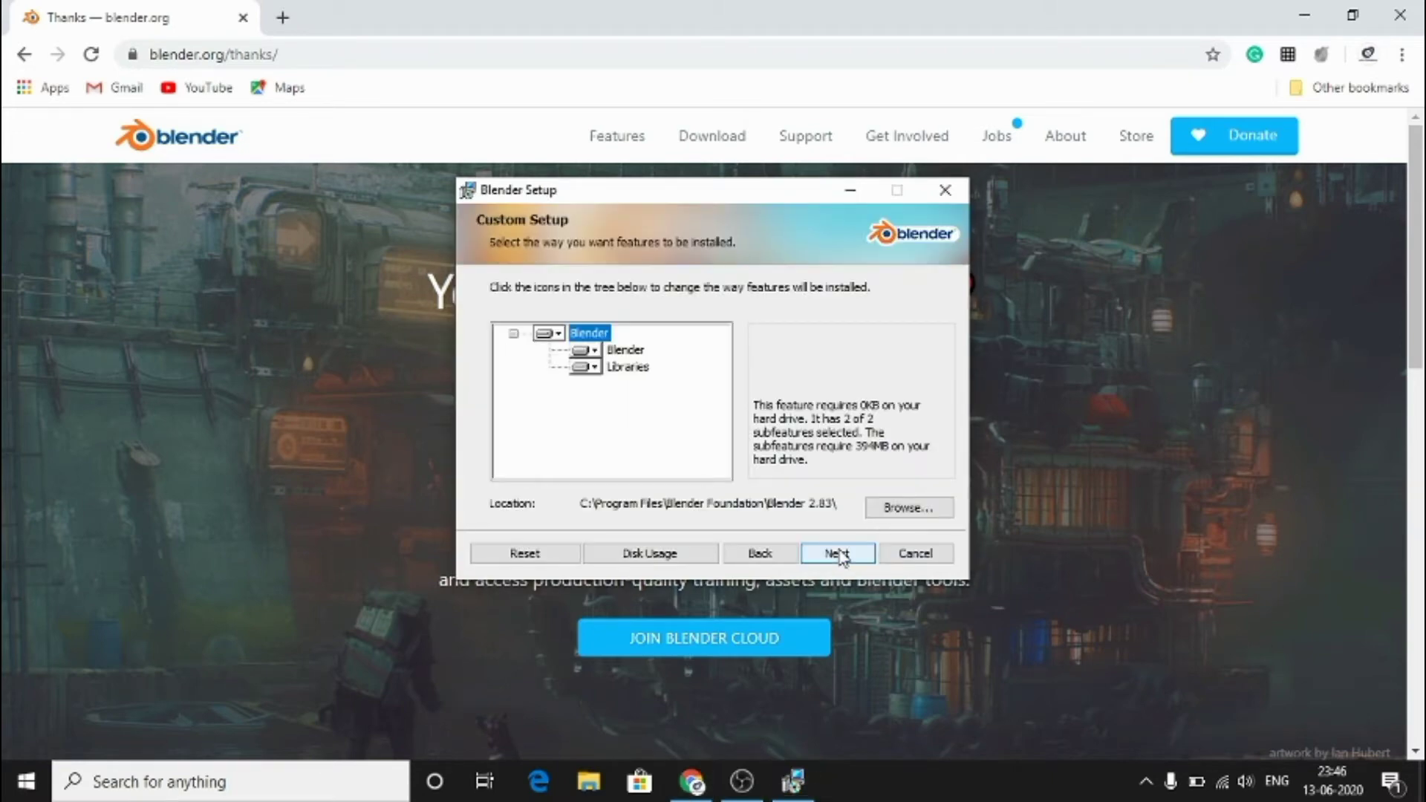
pyautogui.click(837, 554)
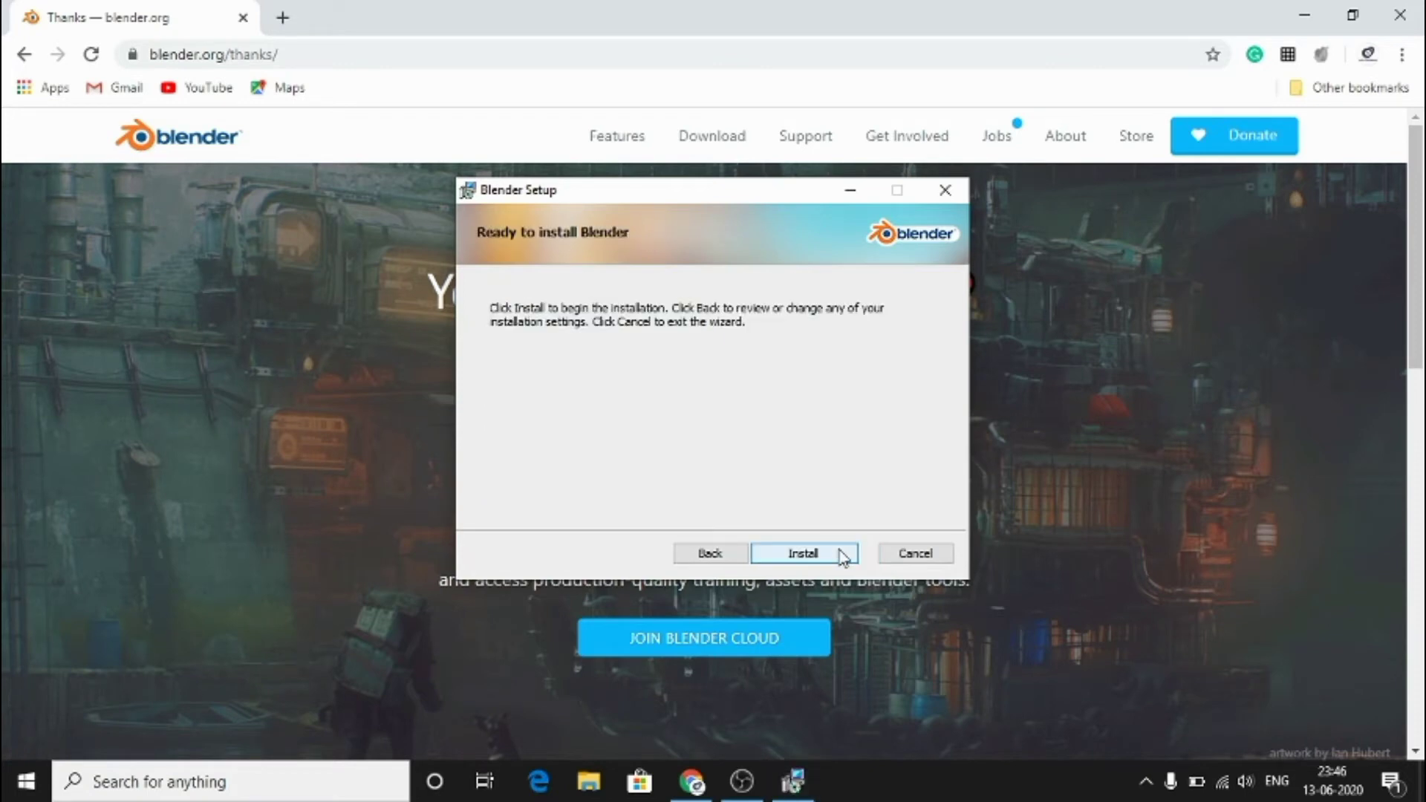
# - Start the Blender 2.83 installation and minimise Chrome while it runs
pyautogui.click(843, 554)
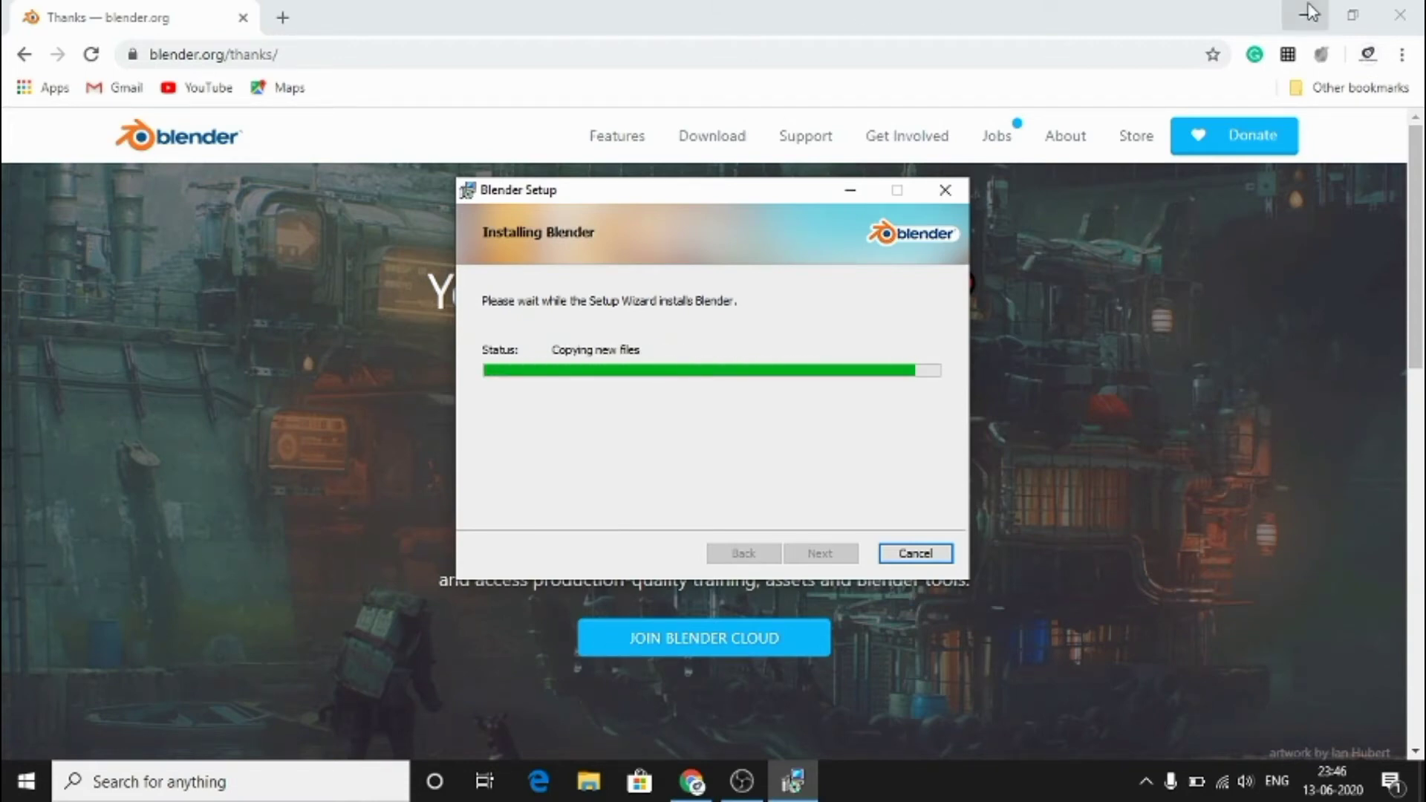
pyautogui.click(1309, 13)
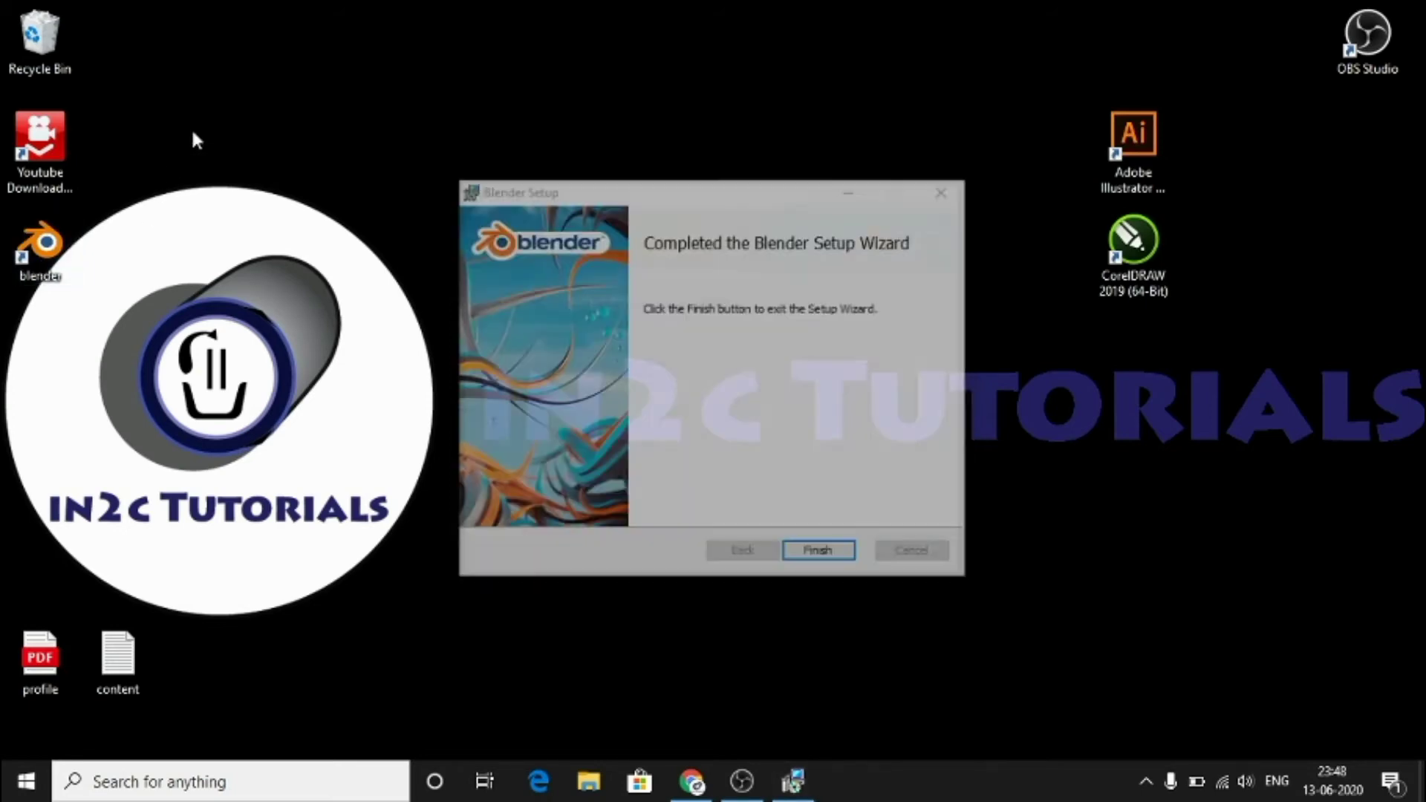
# - Finish setup, move the Blender icon top-right beside other shortcuts, and launch it
pyautogui.click(821, 550)
pyautogui.moveTo(40, 251); pyautogui.dragTo(958, 159)
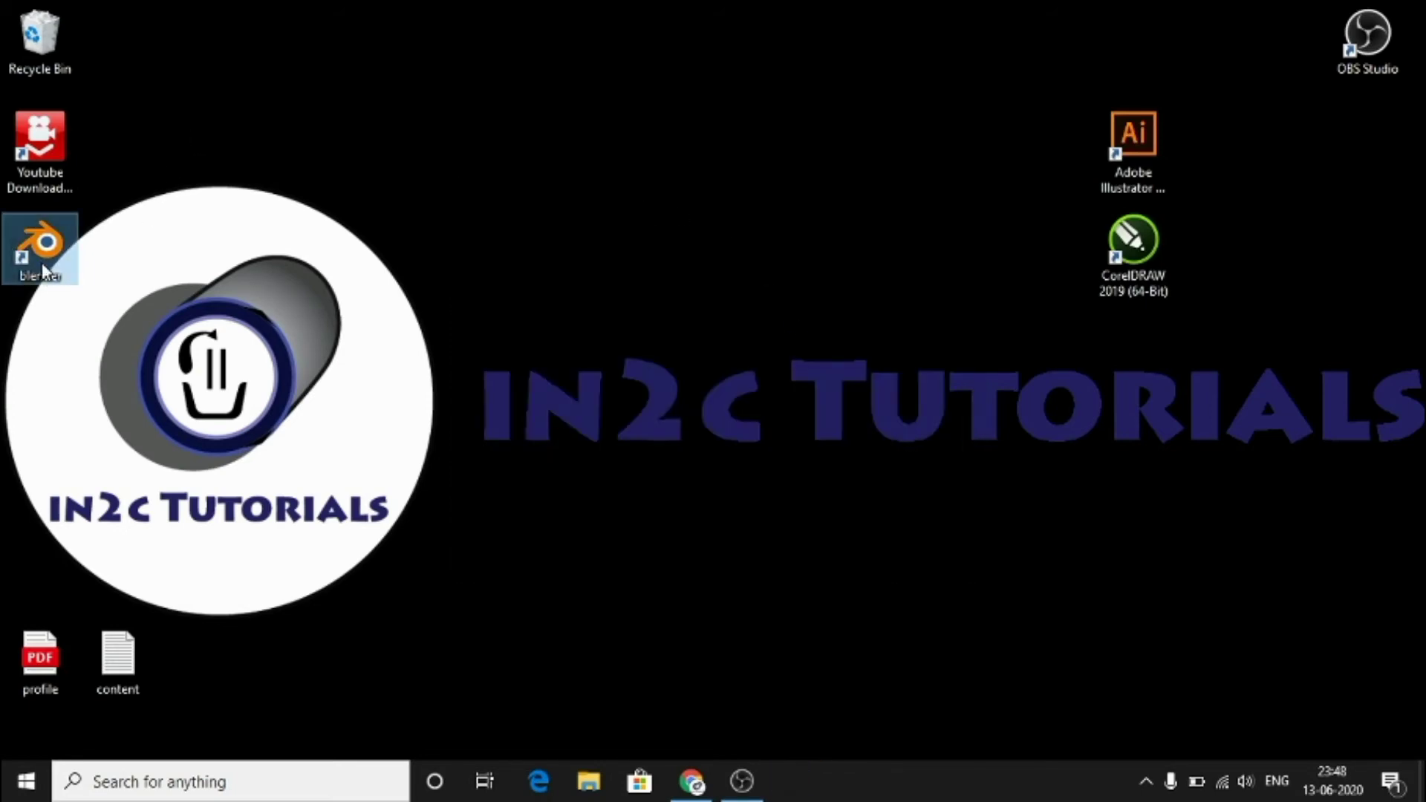
pyautogui.moveTo(1139, 75); pyautogui.dragTo(1139, 76)
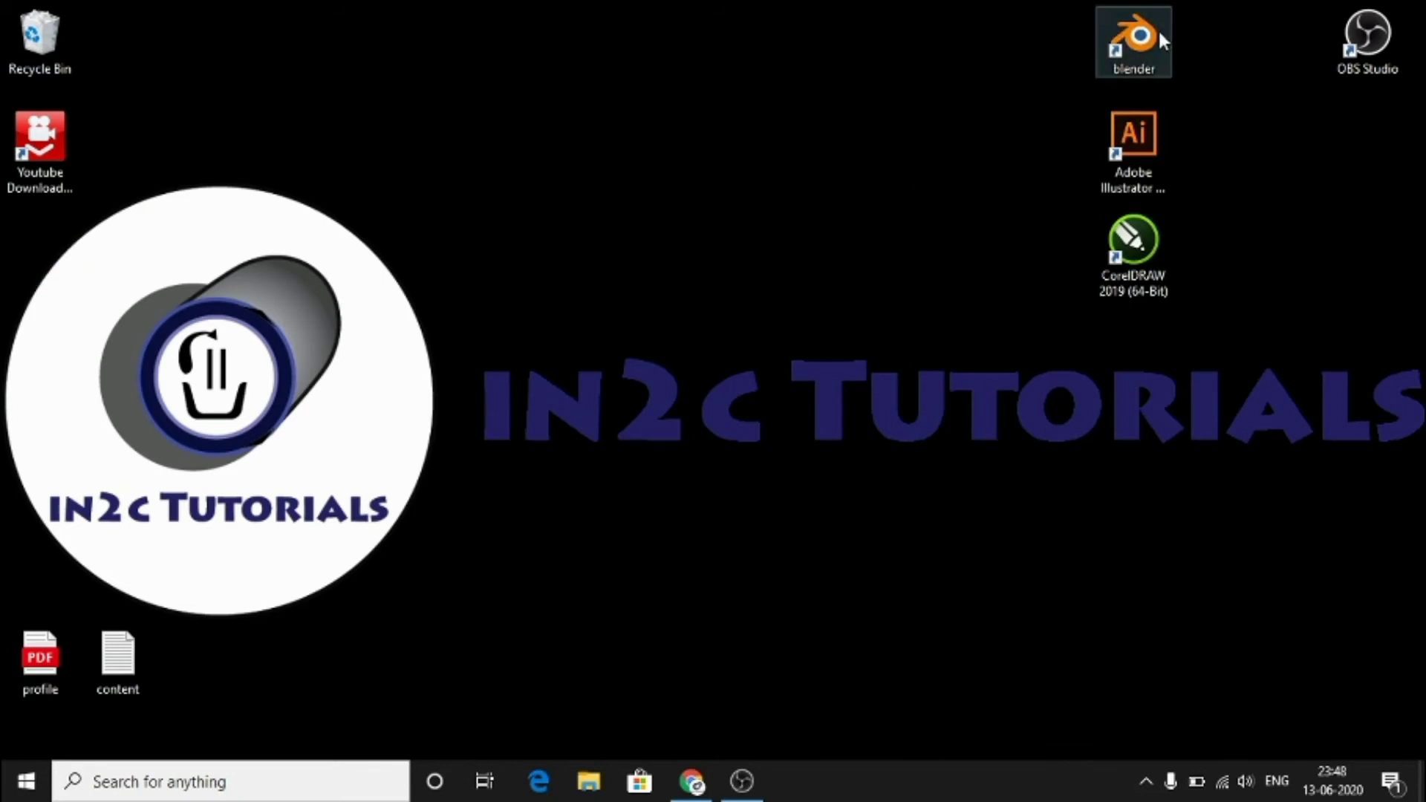
pyautogui.doubleClick(1157, 28)
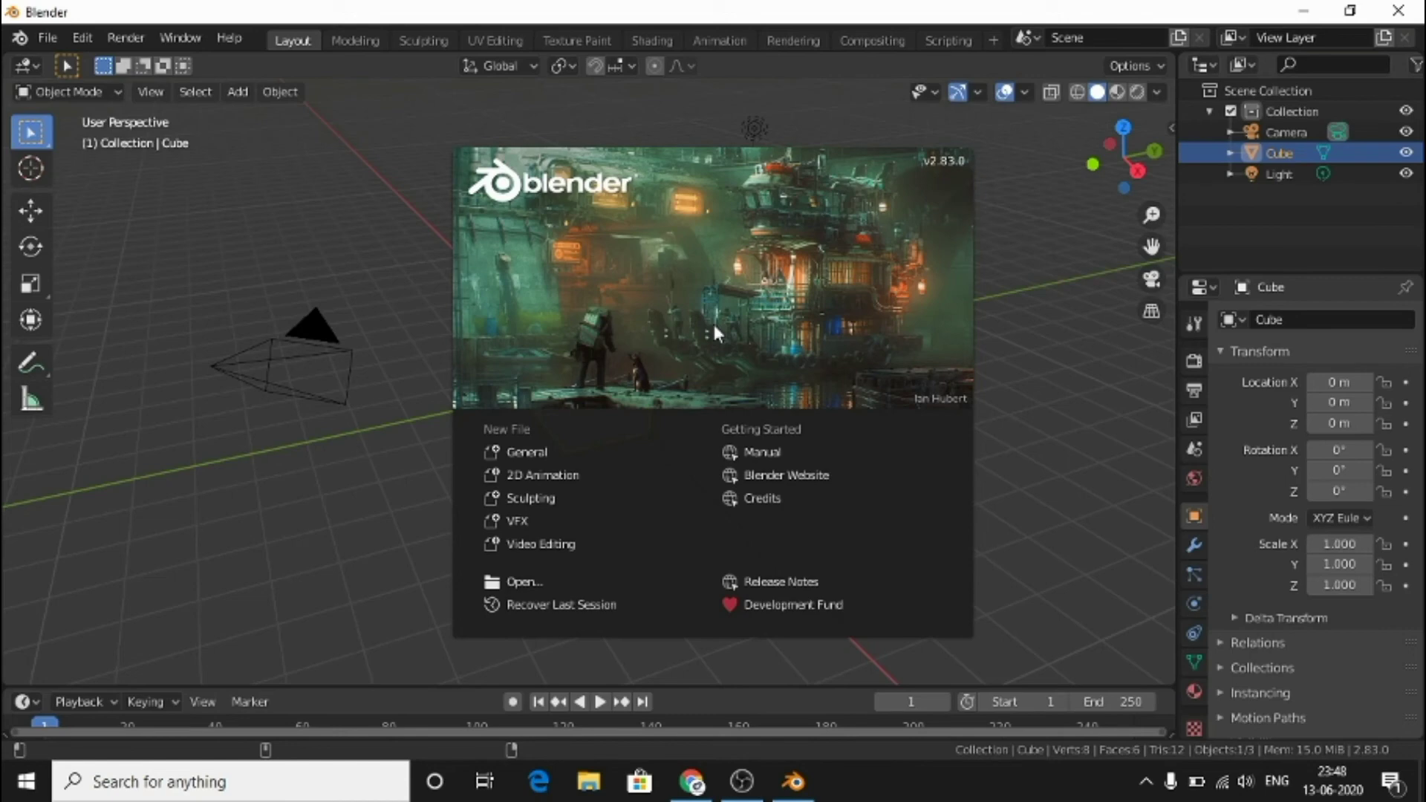
# - Choose General from the splash screen and orbit around the default cube
pyautogui.click(526, 451)
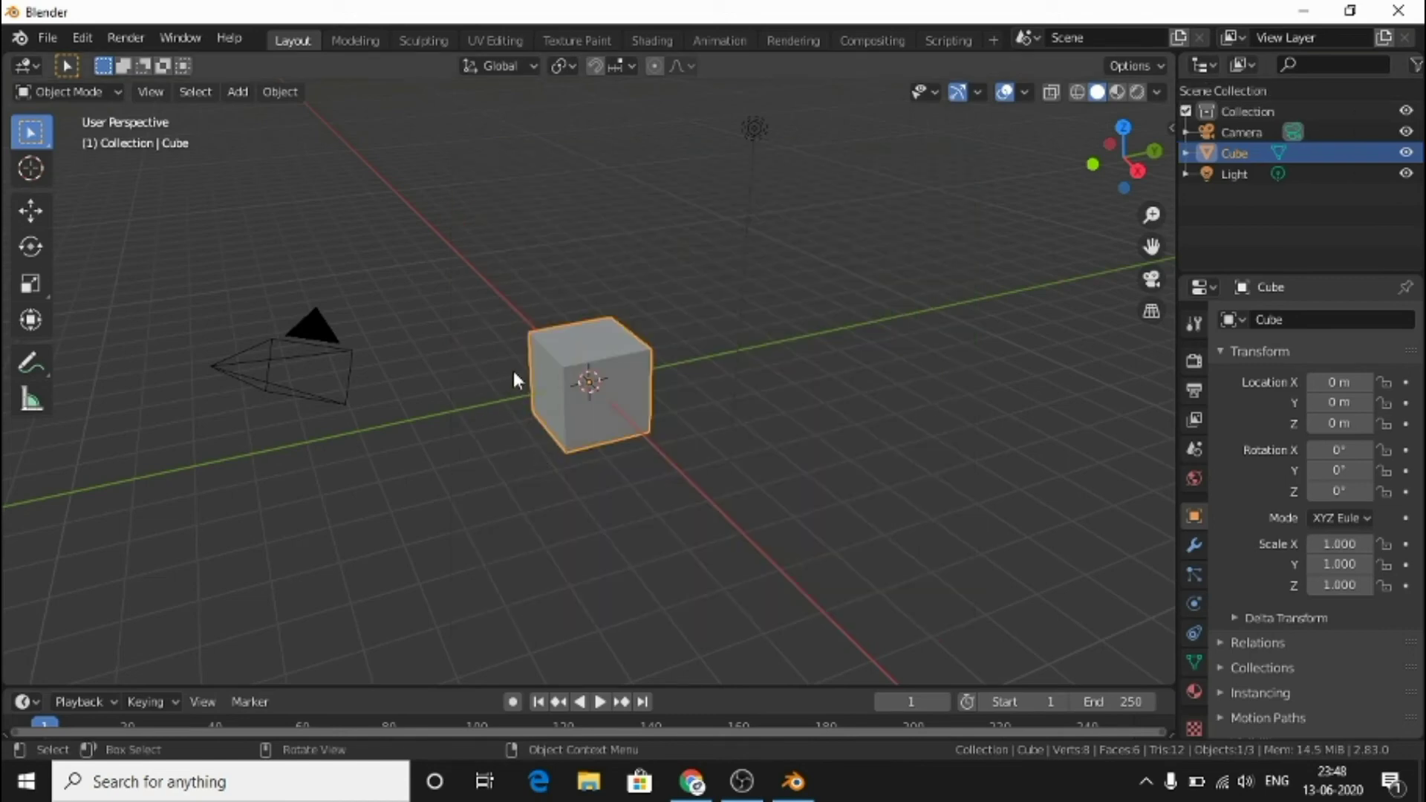
pyautogui.moveTo(499, 337)
pyautogui.mouseDown(button='middle')
pyautogui.moveTo(787, 247)
pyautogui.moveTo(854, 330)
pyautogui.moveTo(821, 382)
pyautogui.moveTo(557, 379)
pyautogui.moveTo(379, 318)
pyautogui.moveTo(408, 309)
pyautogui.moveTo(393, 299)
pyautogui.moveTo(502, 310)
pyautogui.mouseUp(button='middle')
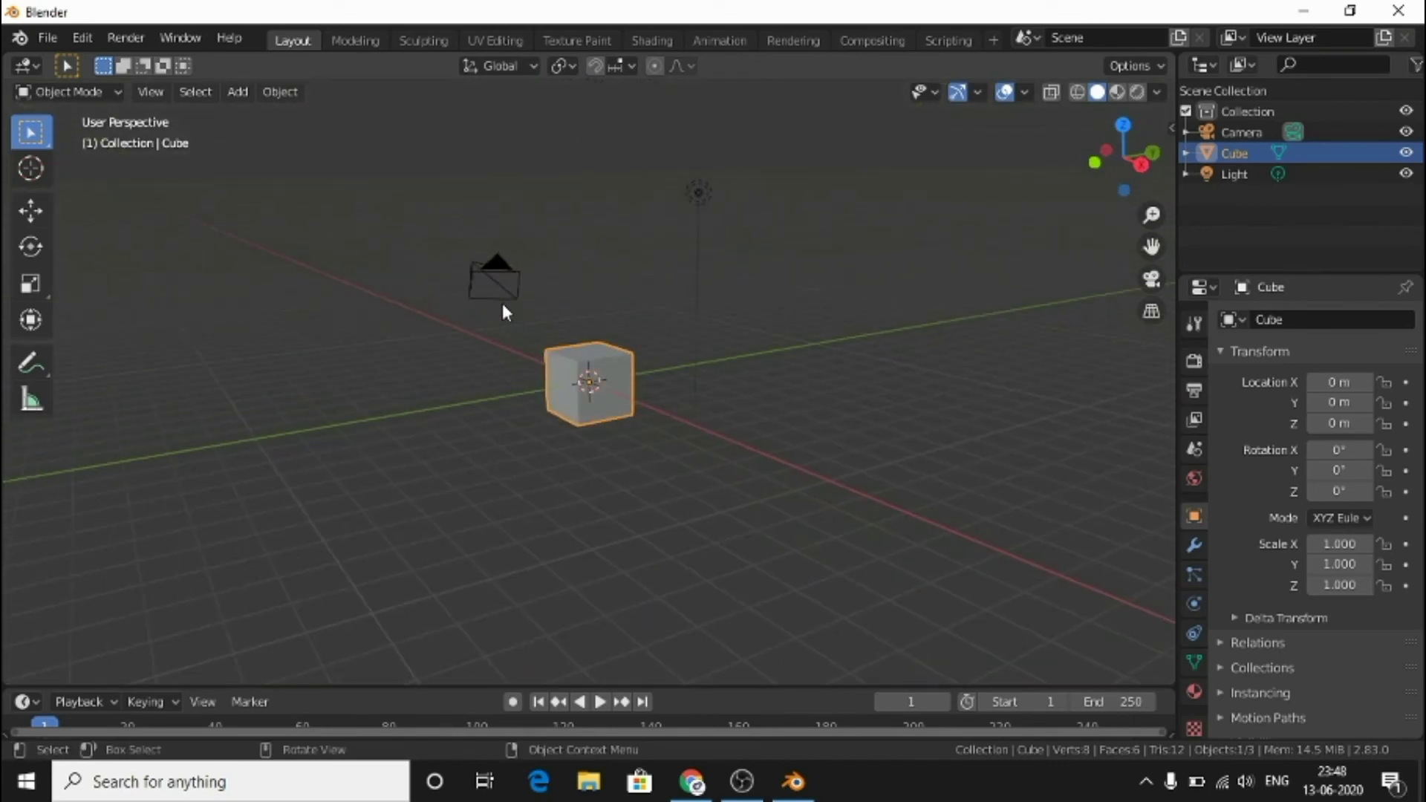